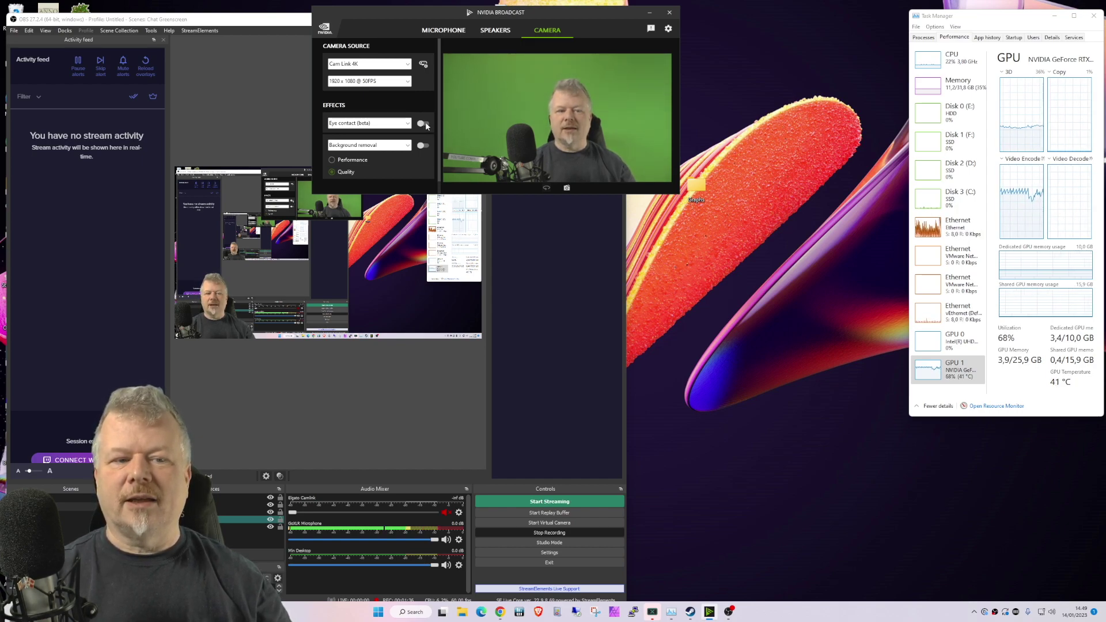
# Step: Enable the Eye contact (beta) effect on the Camera tab
pyautogui.click(426, 125)
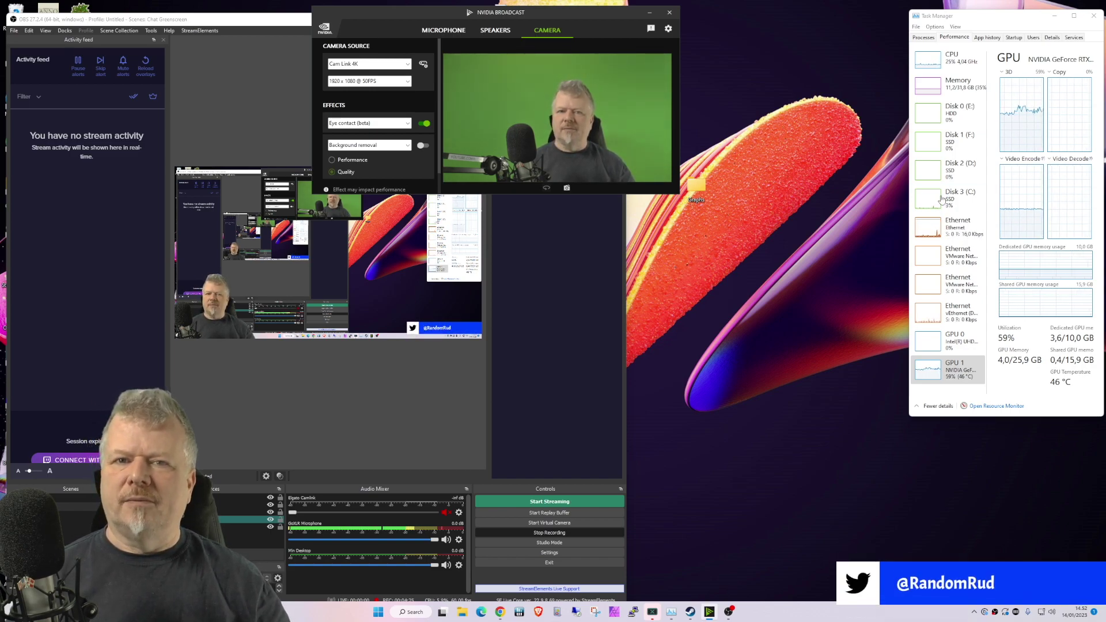
# Step: Widen the Task Manager window to reveal more GPU performance details
pyautogui.moveTo(911, 180); pyautogui.dragTo(773, 188)
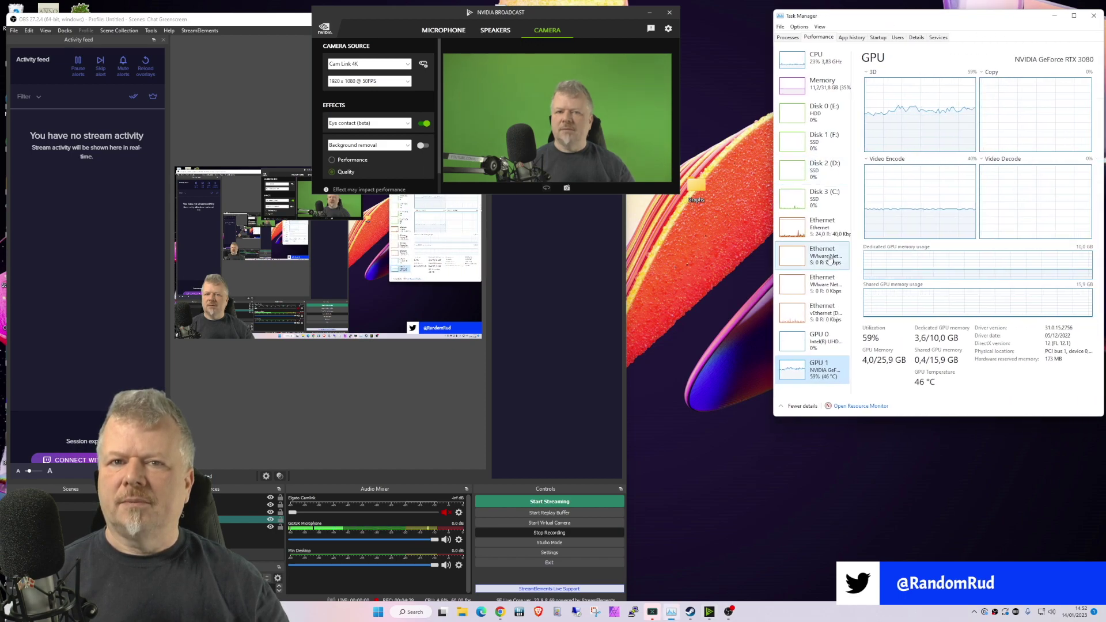
# Step: Switch the Eye contact effect off in NVIDIA Broadcast
pyautogui.click(423, 123)
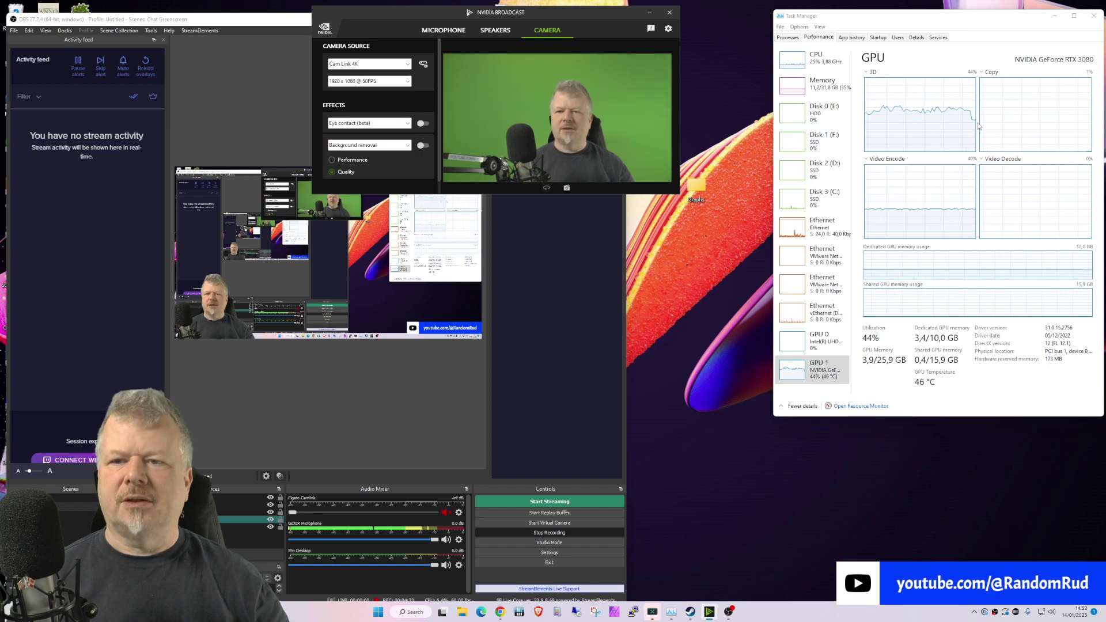